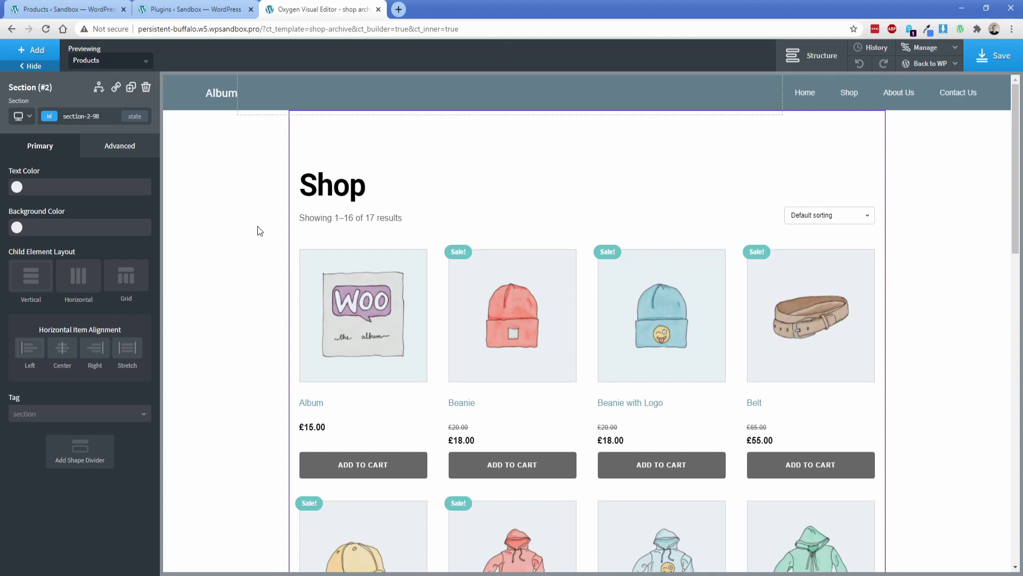
Browse the Products List's available display condition types, closing the editor without adding one
click(315, 193)
click(101, 89)
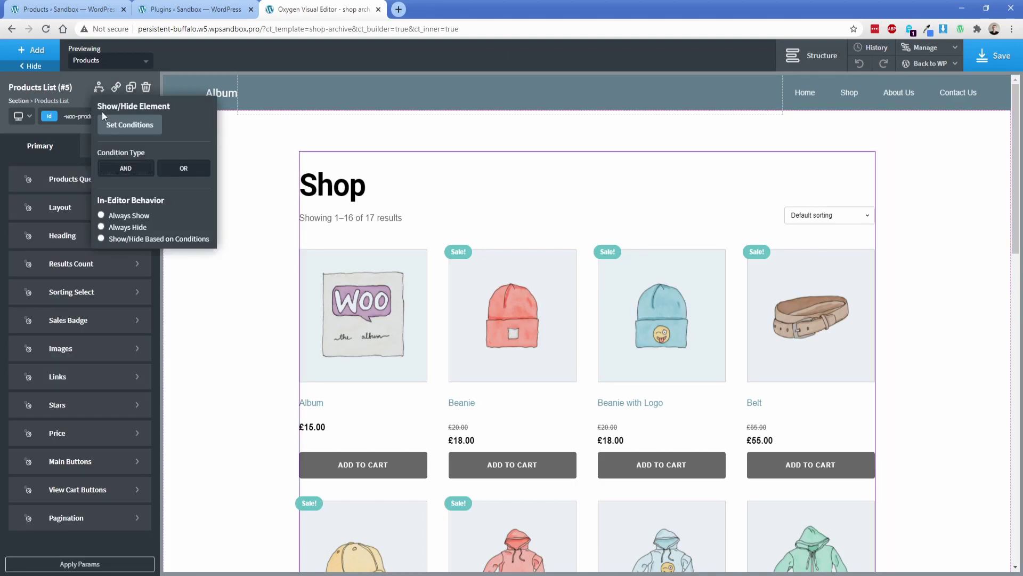
click(124, 124)
click(476, 237)
click(333, 171)
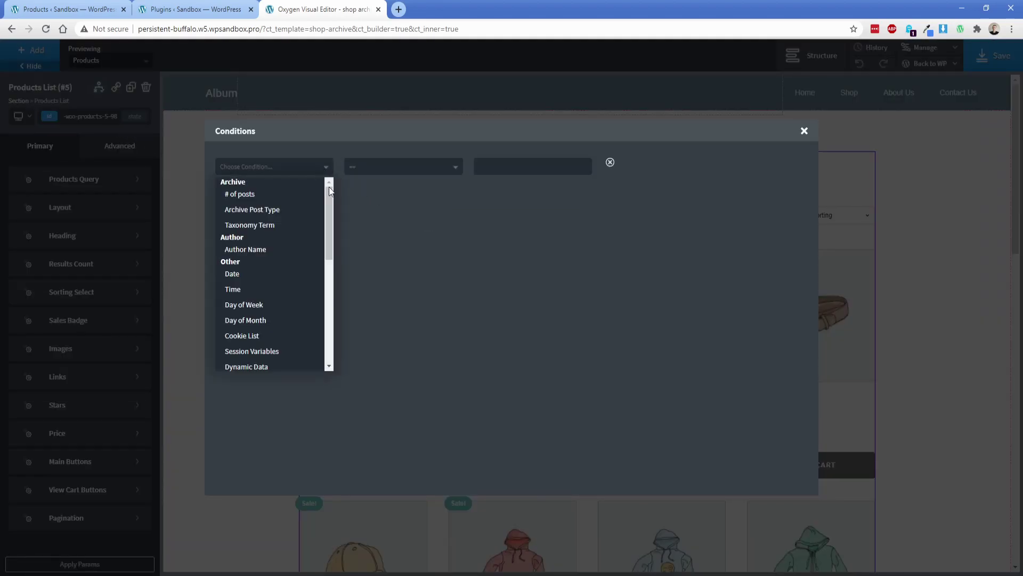
mouse_move(328, 186)
mouse_down()
mouse_move(325, 317)
mouse_move(329, 202)
mouse_up()
click(804, 132)
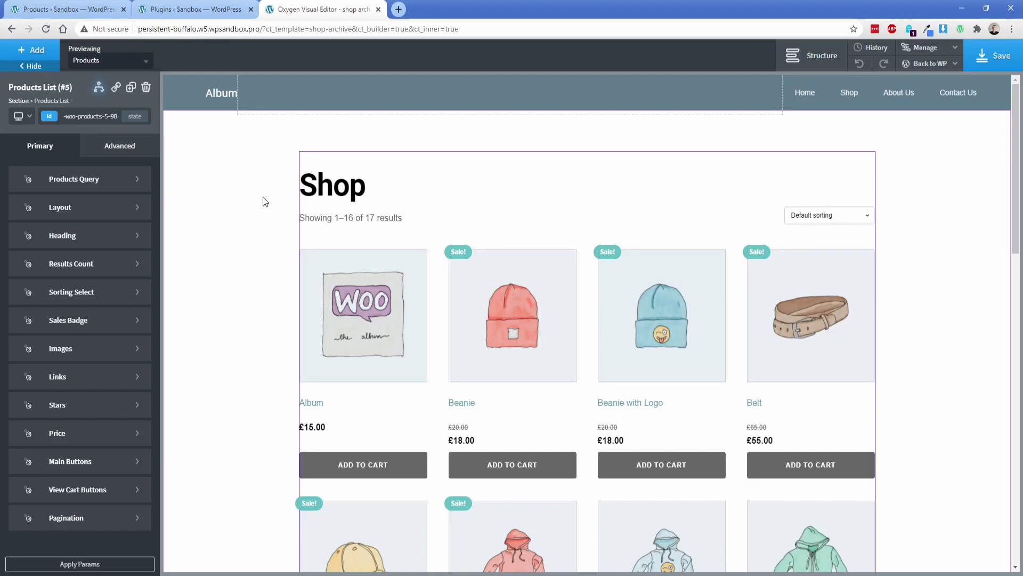
On the Plugins page, review the WPlit Woo Conditions for Oxygen details and untested-version warning
click(219, 10)
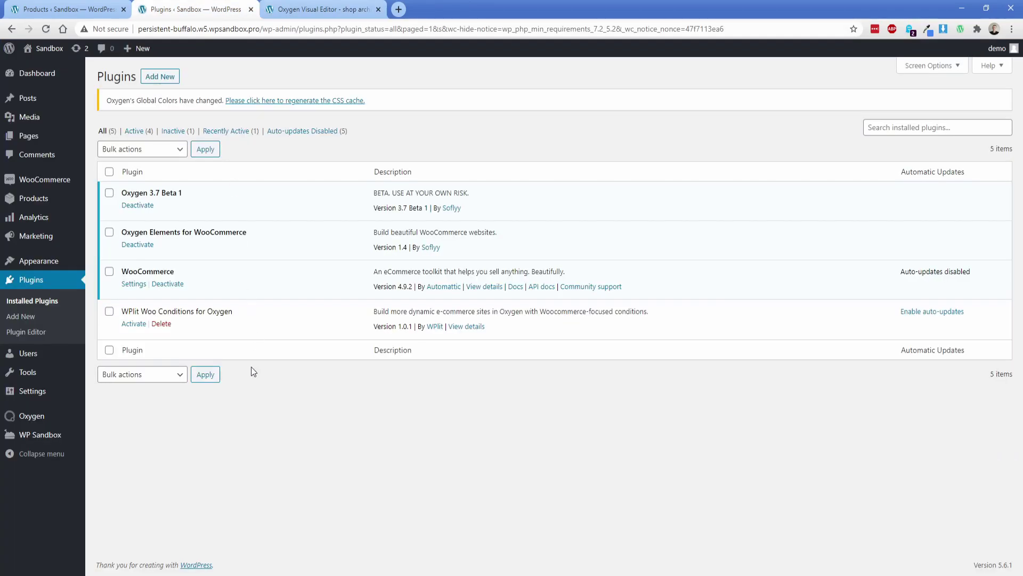
triple_click(142, 313)
click(215, 331)
click(467, 328)
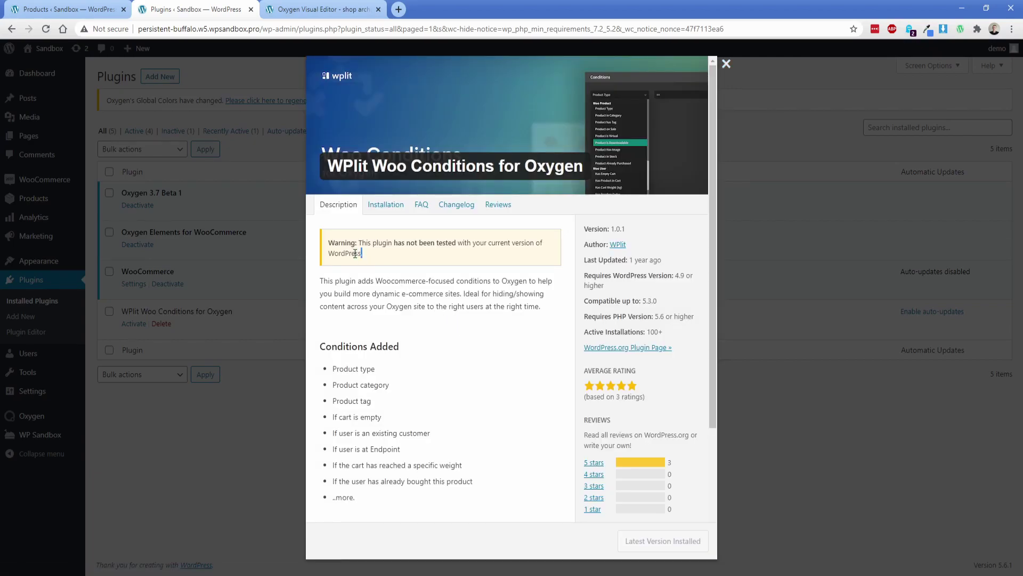
drag(364, 255, 329, 242)
click(388, 255)
Activate WPlit Woo Conditions for Oxygen and return to the template editor
click(154, 332)
click(134, 323)
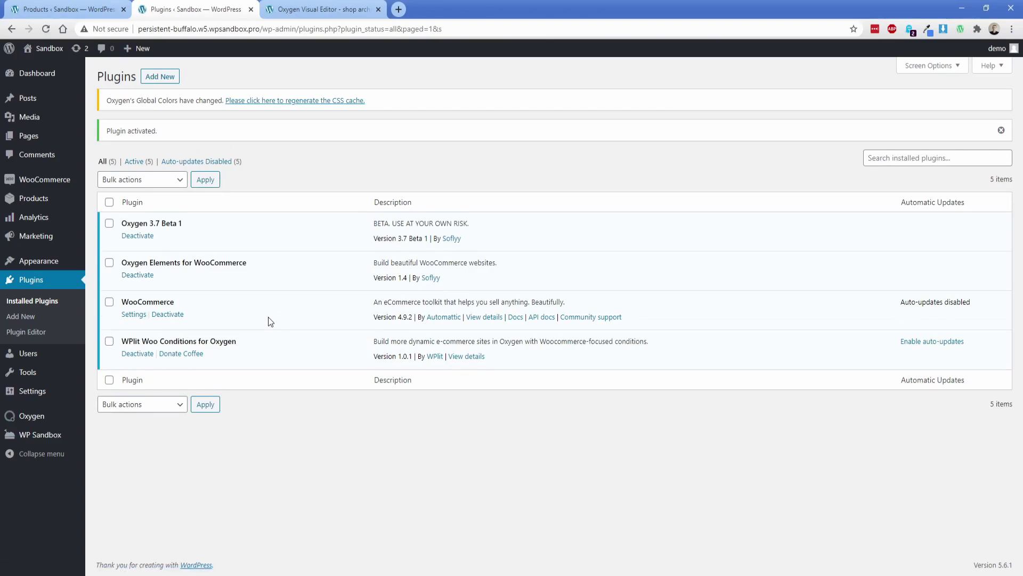
key(ctrl+Tab)
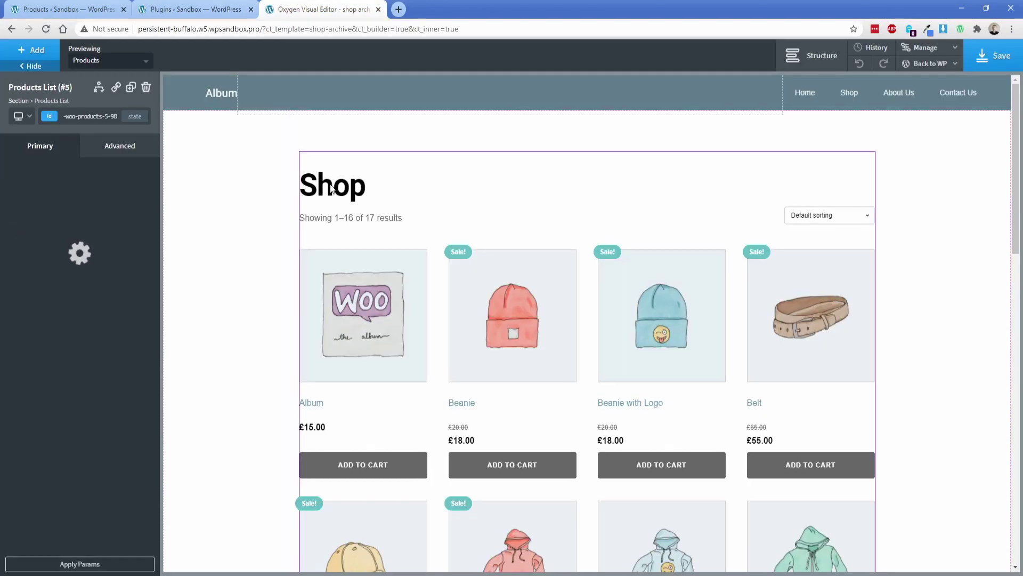
Add a first condition row to the Products List and try Product Type with its values
click(99, 88)
click(104, 122)
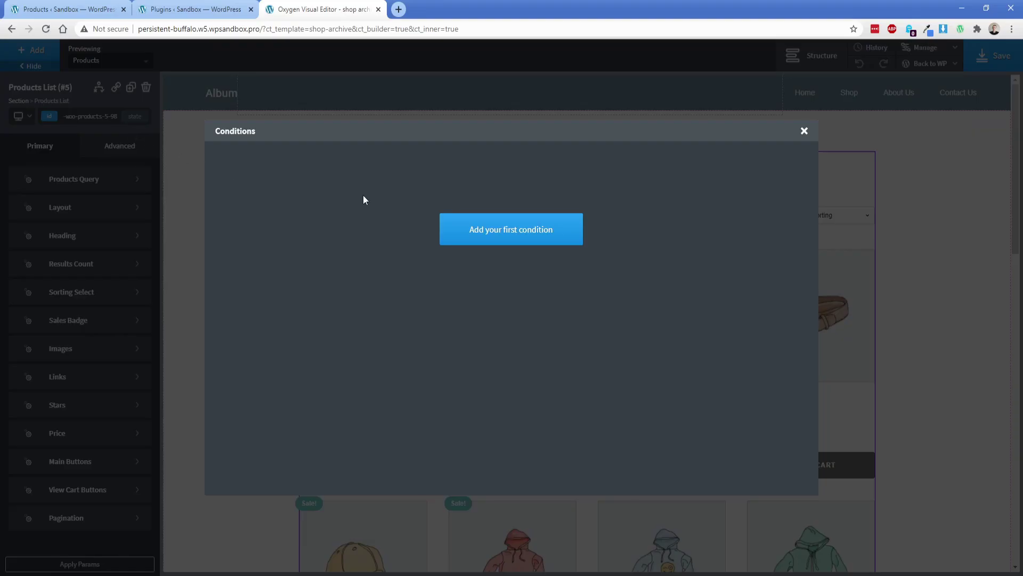
click(511, 229)
click(314, 168)
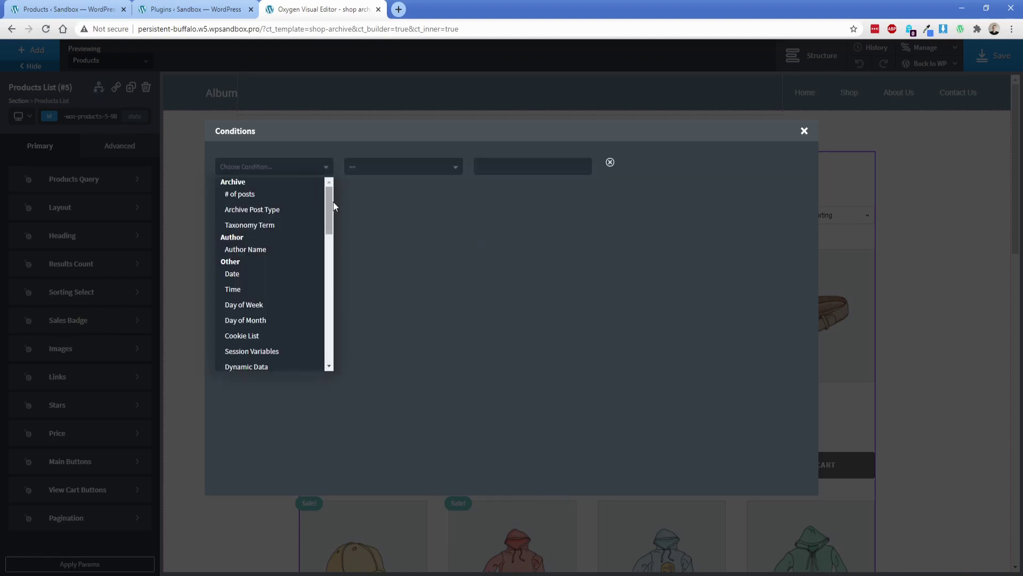
drag(330, 206, 328, 311)
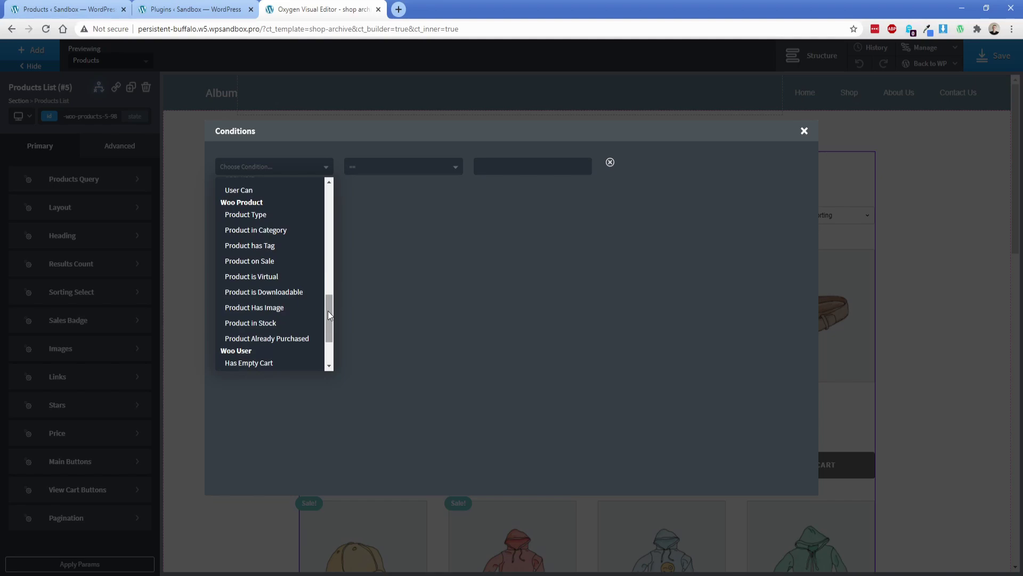
click(242, 215)
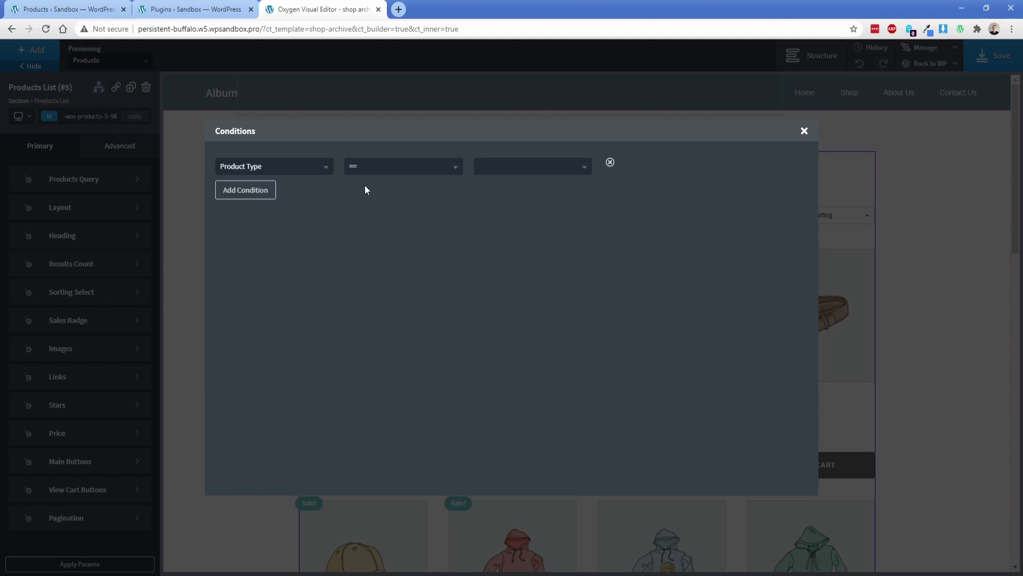
click(506, 173)
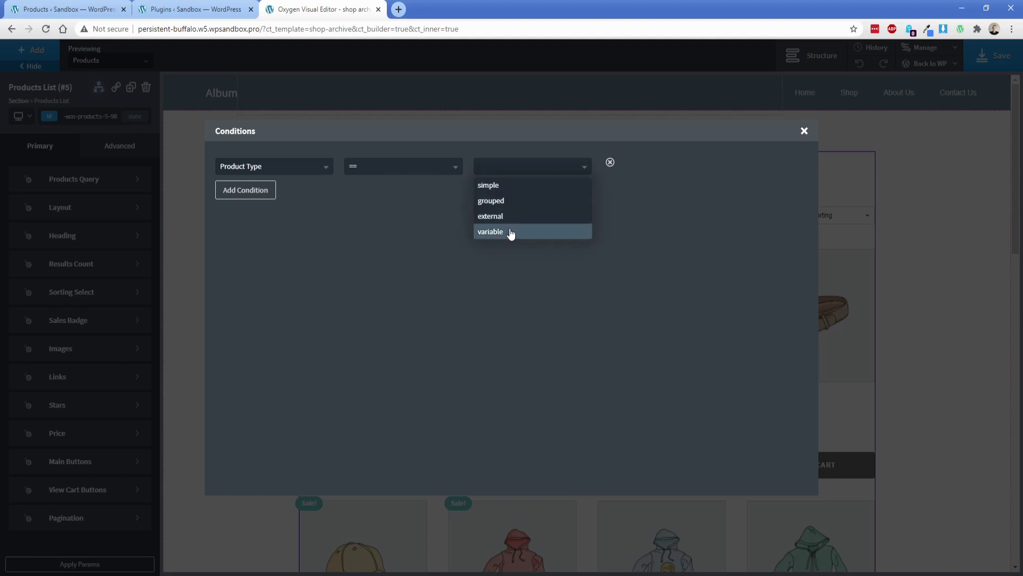
Try Product in Category, then choose Product on Sale and review its operators and true/false values
click(319, 168)
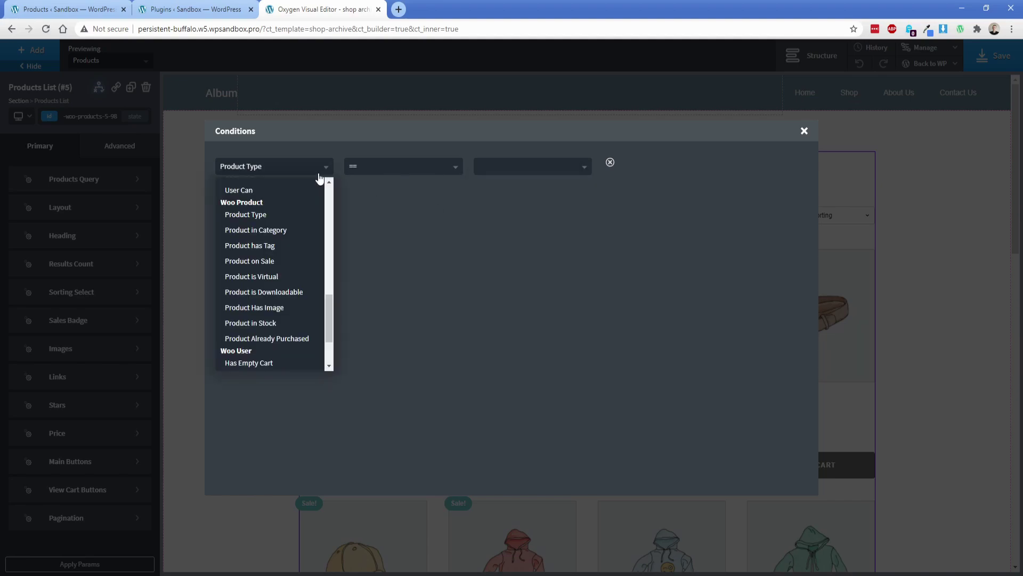
click(301, 231)
click(505, 173)
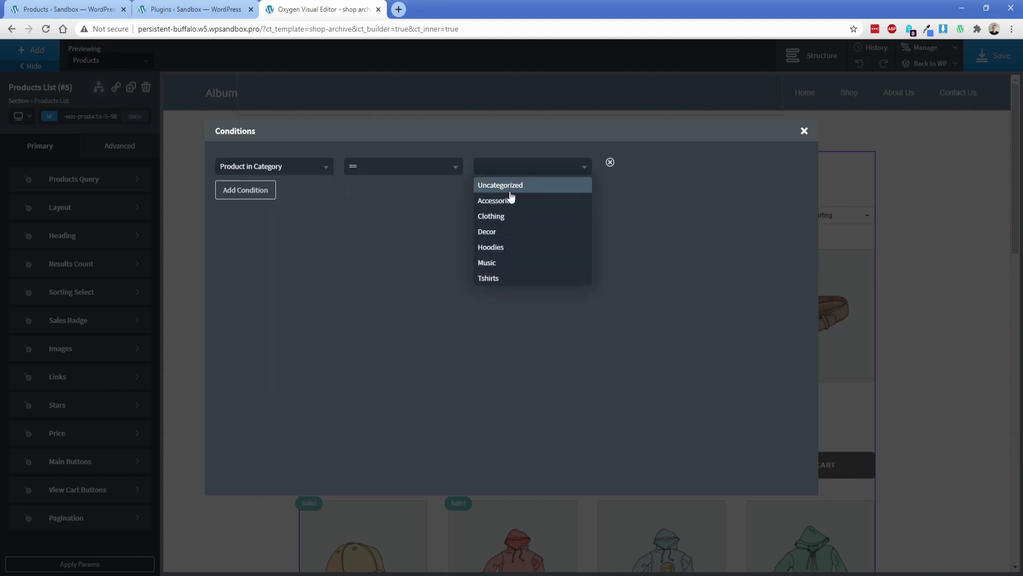
click(302, 175)
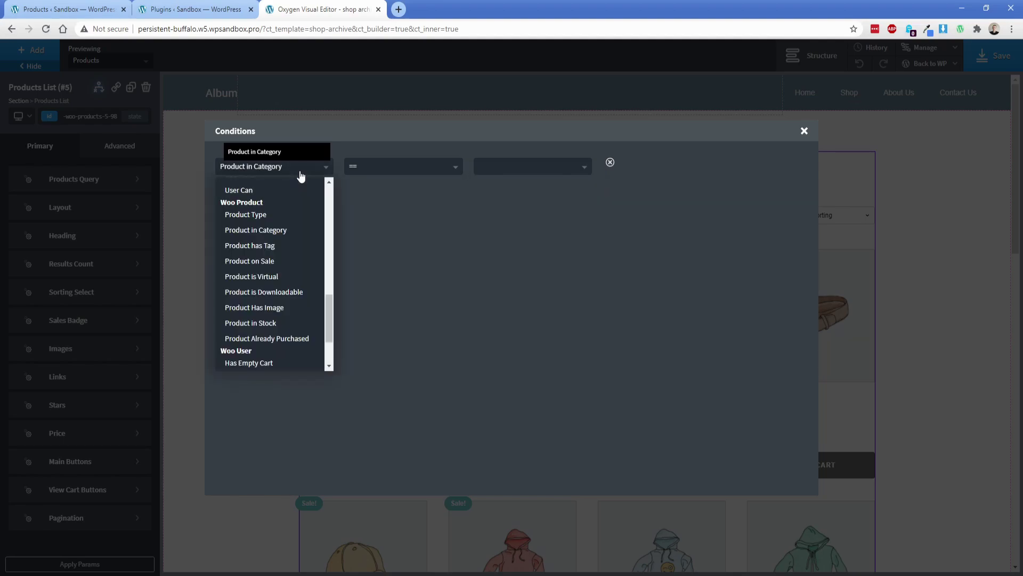
click(292, 261)
click(405, 167)
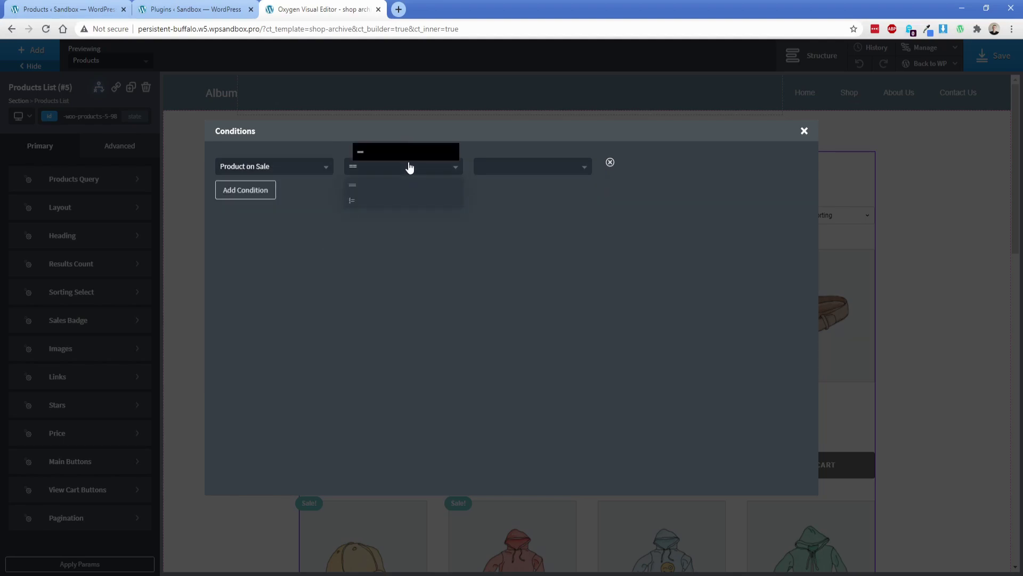
click(503, 174)
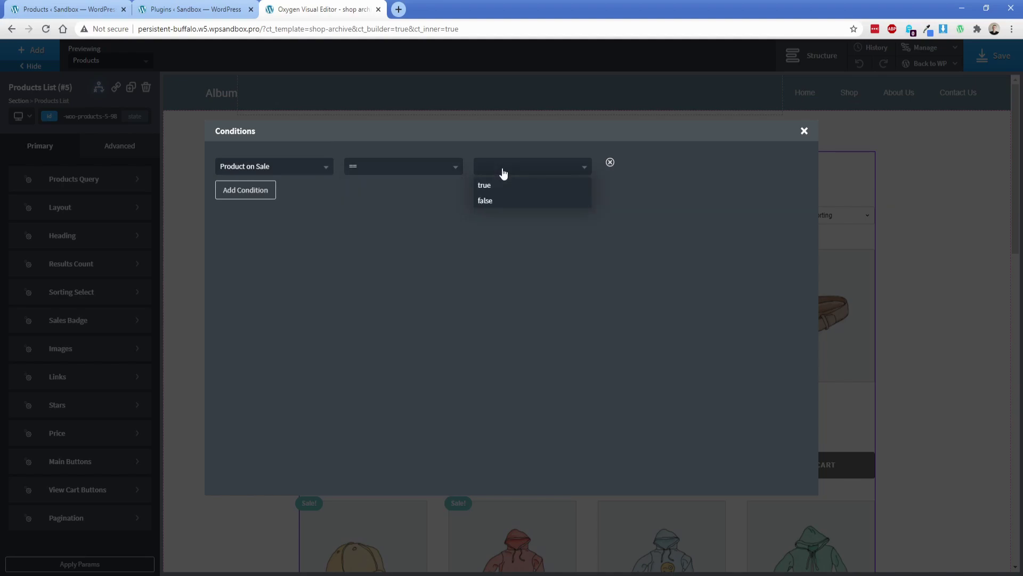
click(307, 170)
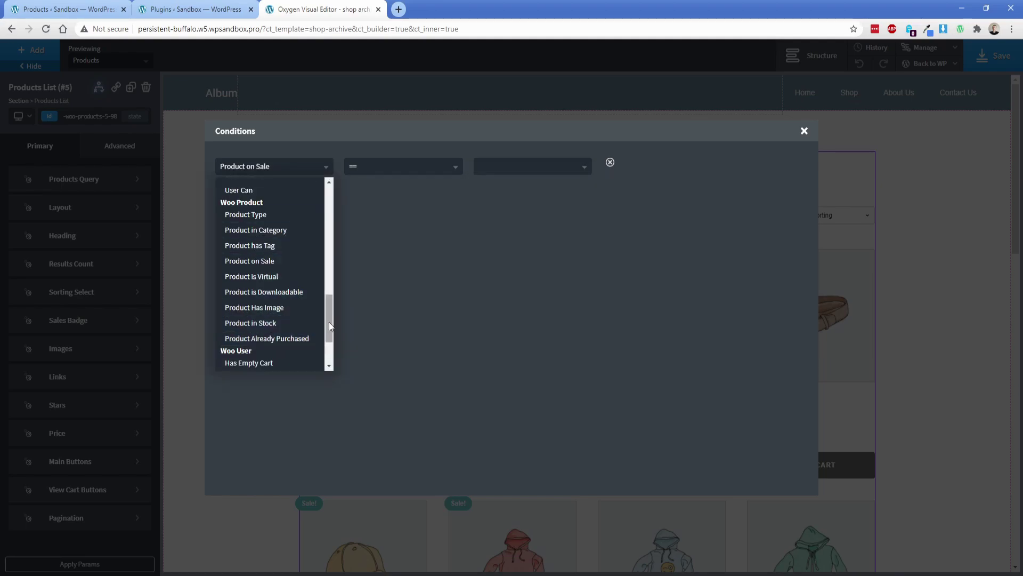
Set the condition to Has Empty Cart == false
drag(328, 322, 325, 360)
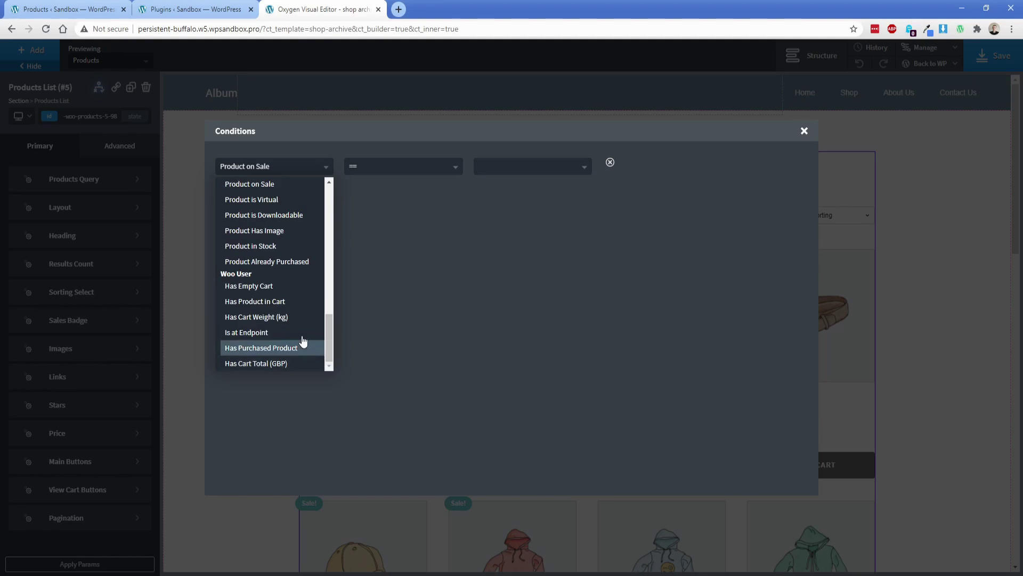
click(288, 291)
click(532, 167)
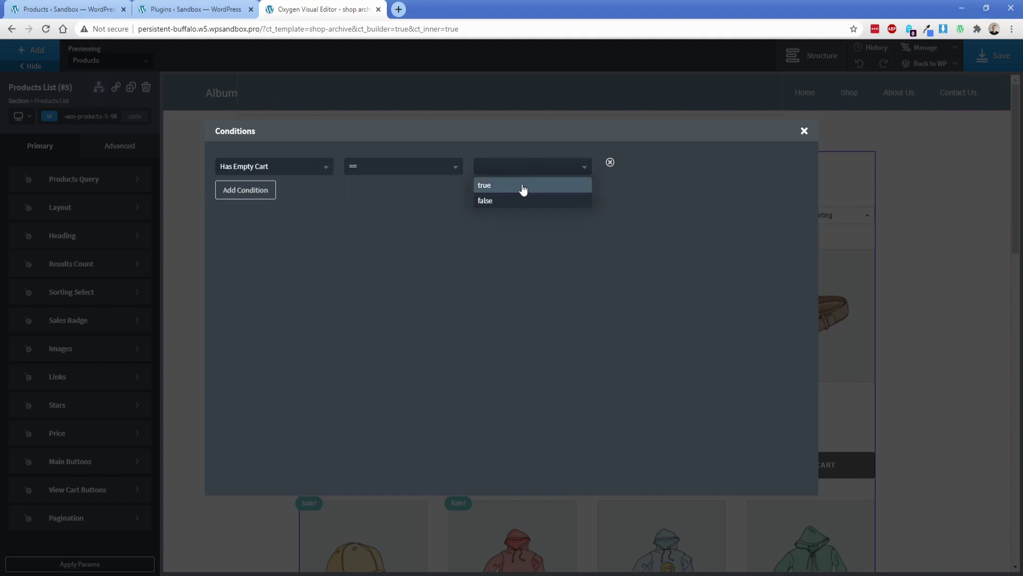
click(516, 200)
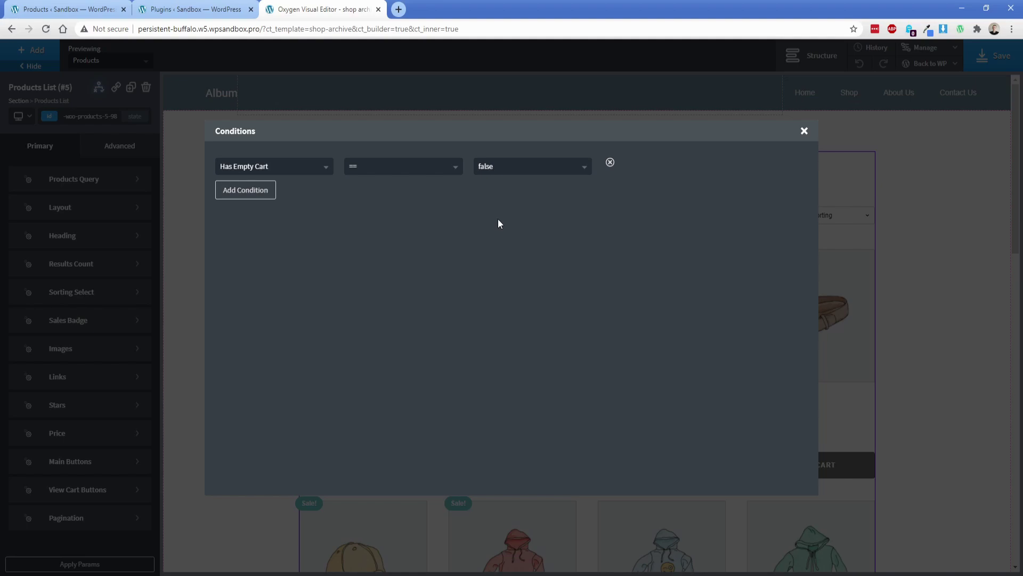
Switch to Is at Endpoint and review the available account endpoints
click(291, 169)
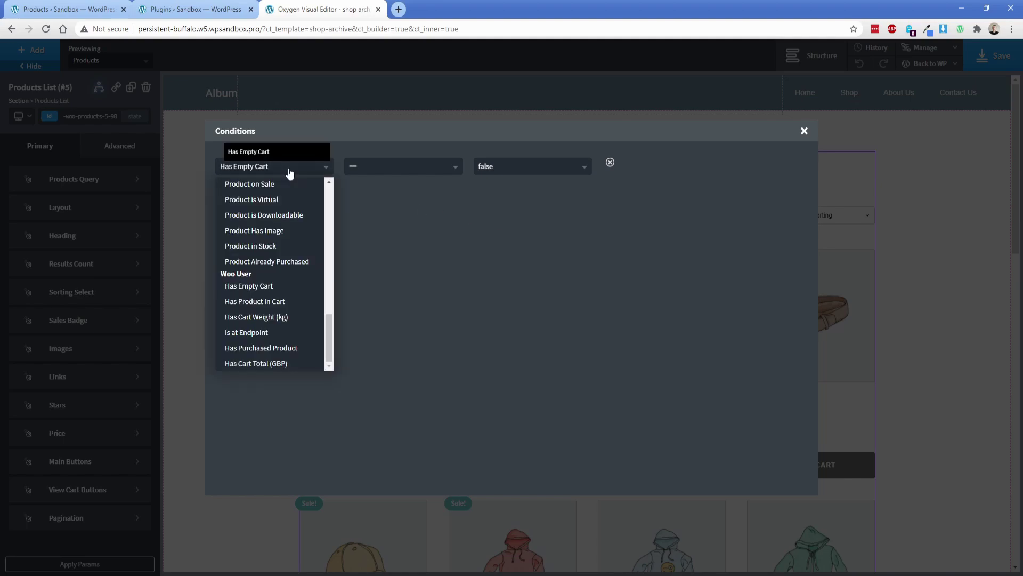
click(279, 332)
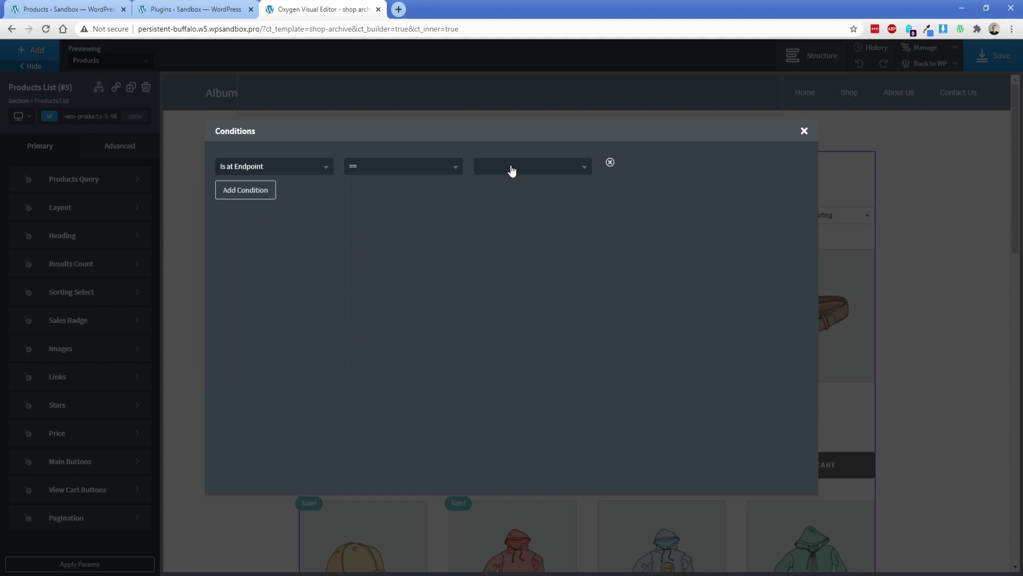
click(512, 167)
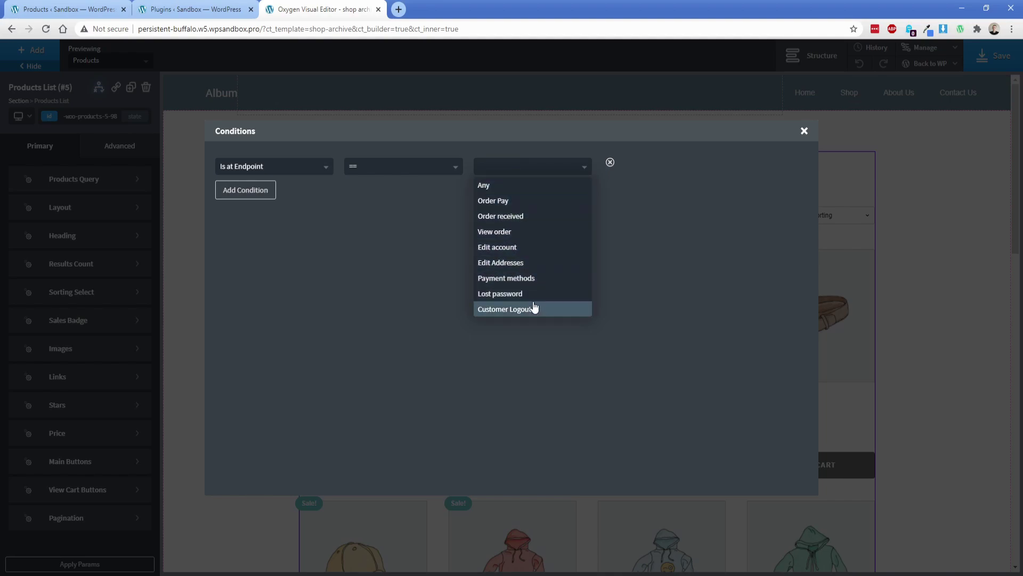
click(309, 166)
scroll(329, 328, up, 2)
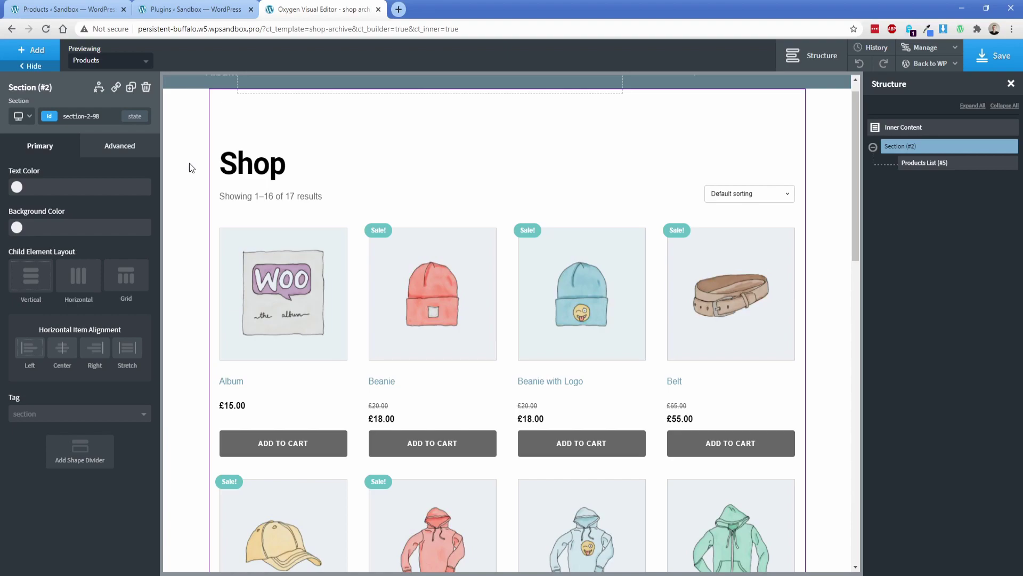
Add a Div and place it above the Products List
click(31, 51)
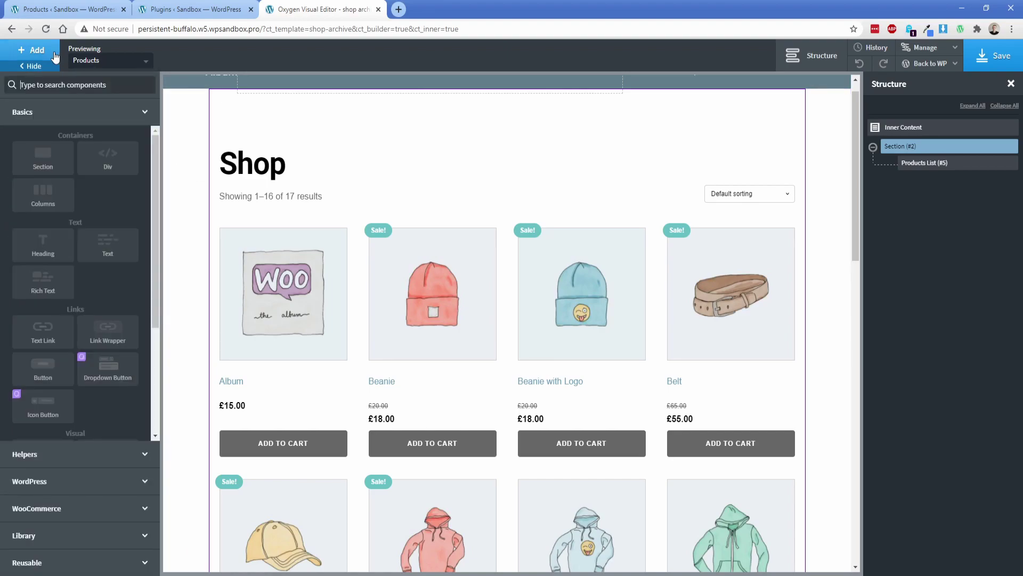
click(107, 158)
drag(914, 180, 924, 164)
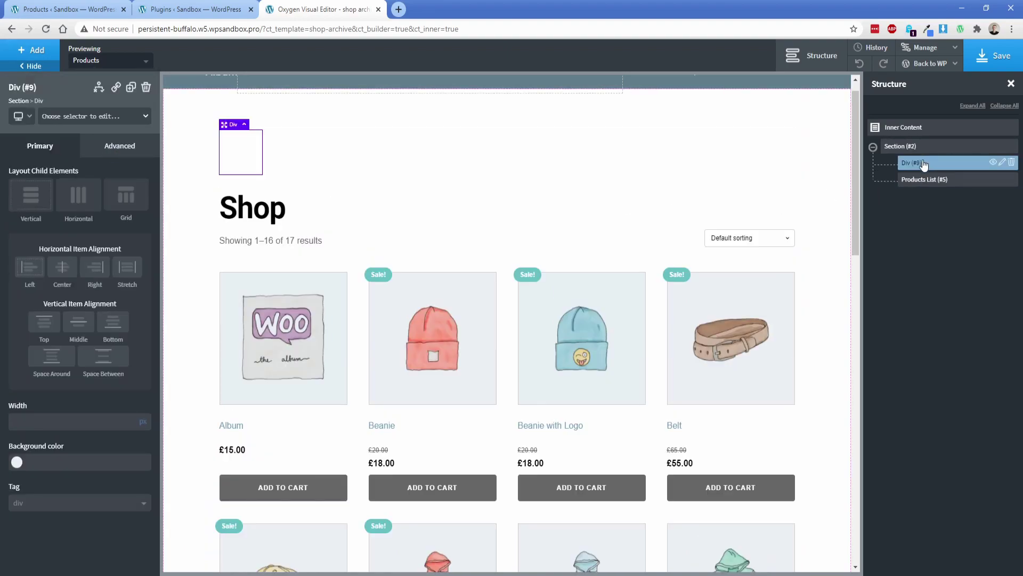
Give the div background color #f6f7fb and a width of 100%
click(113, 151)
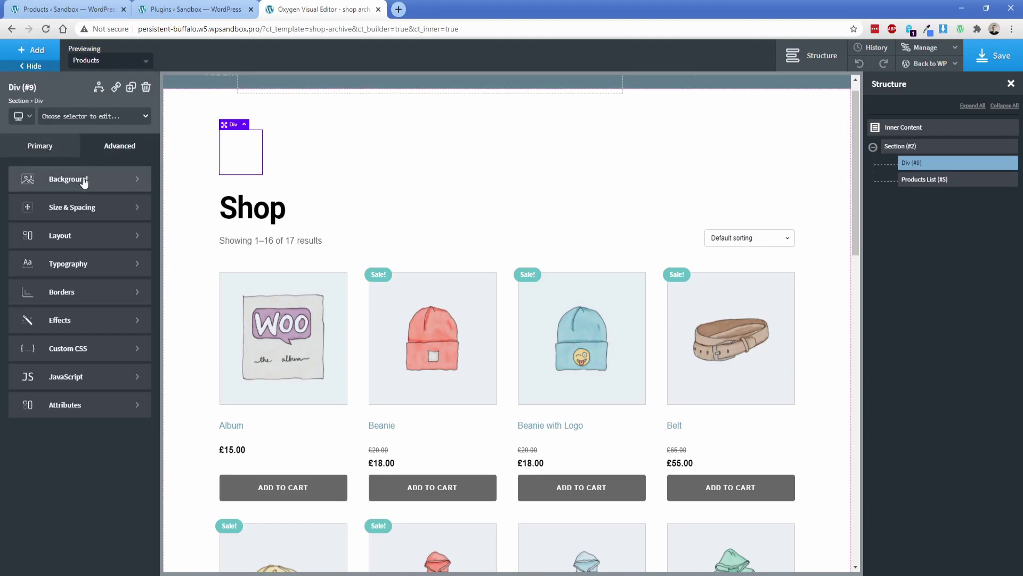
click(80, 177)
text(#f6f7fb)
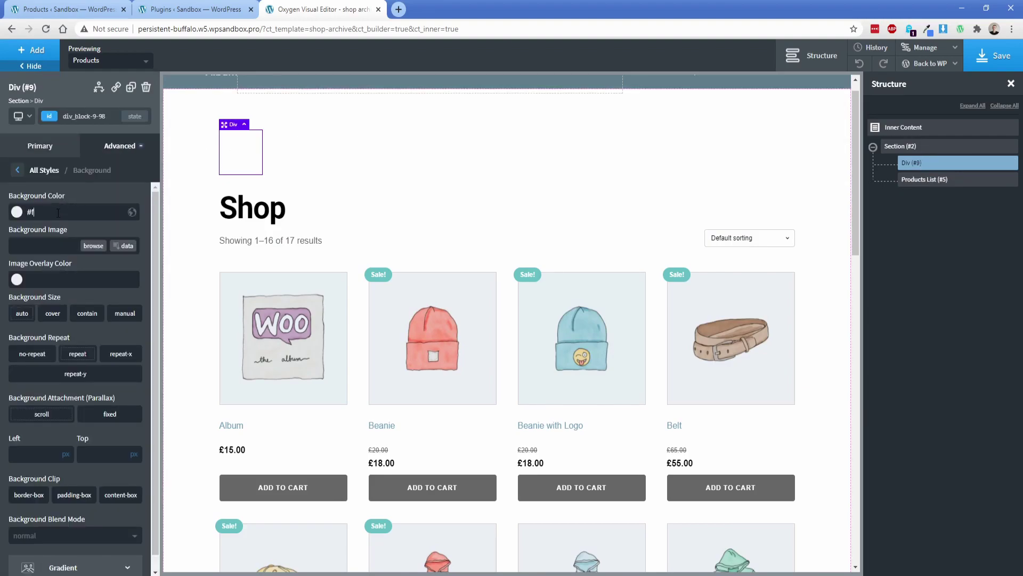
click(45, 169)
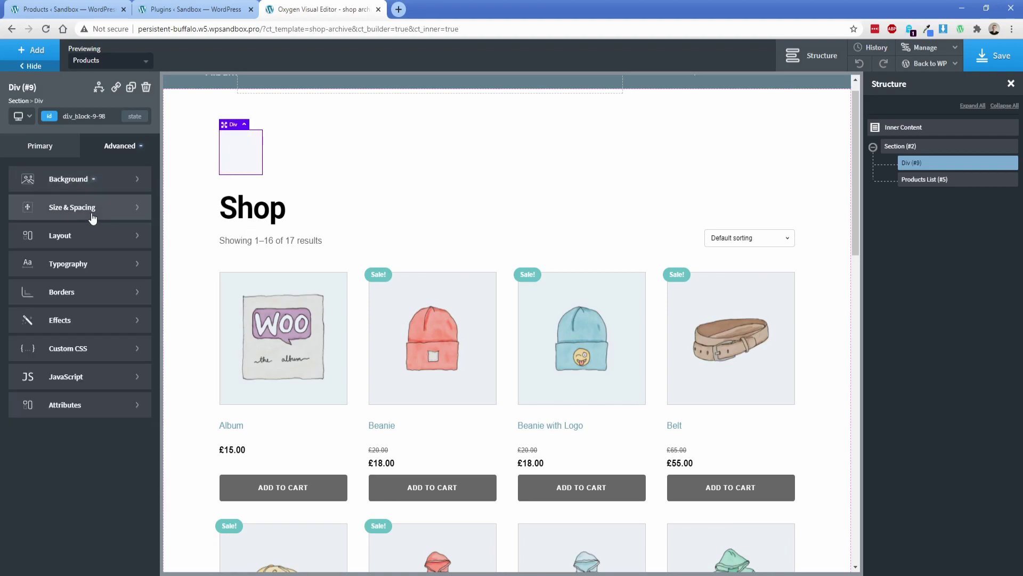
click(54, 206)
click(26, 296)
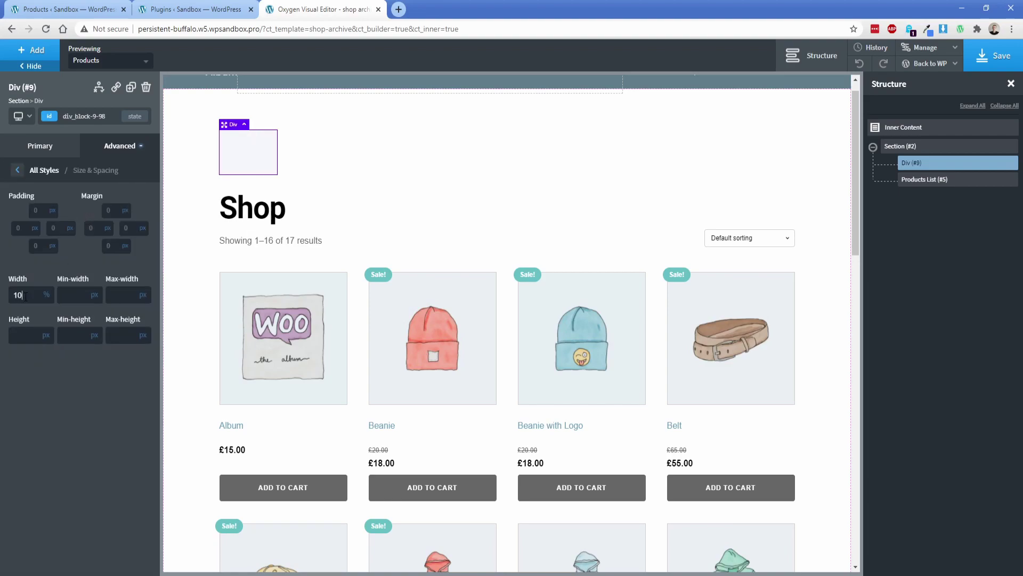
text(0)
click(31, 49)
Add an H3 heading inside the div reading 'Free shipping with orders over $50!'
click(41, 250)
click(51, 349)
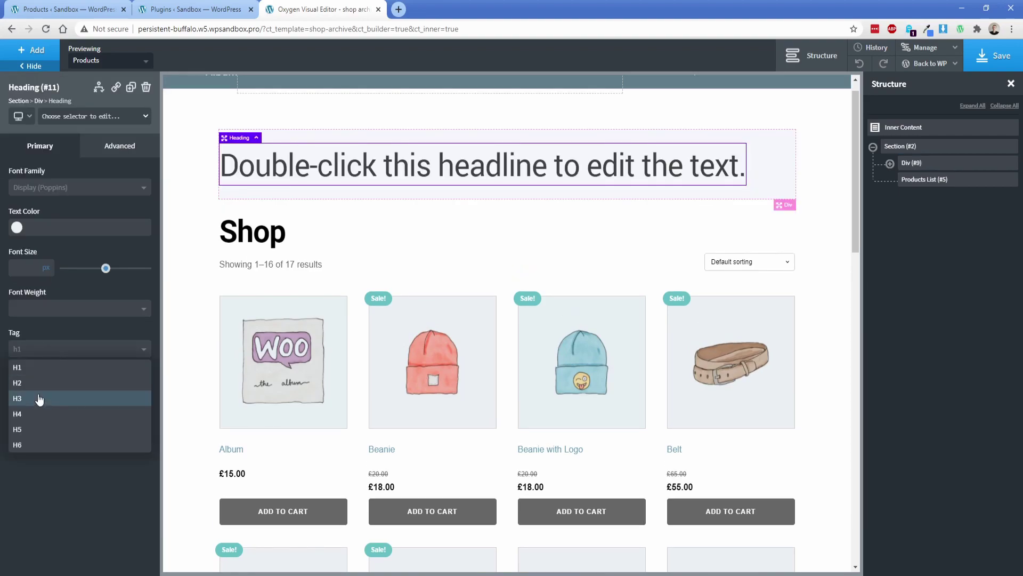
click(39, 398)
double_click(309, 159)
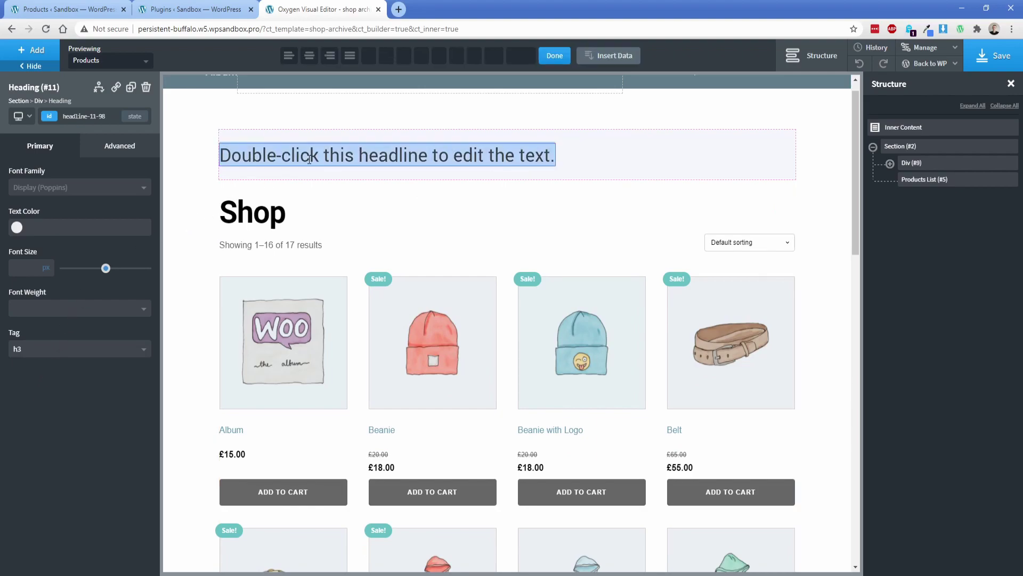
text(Free sh)
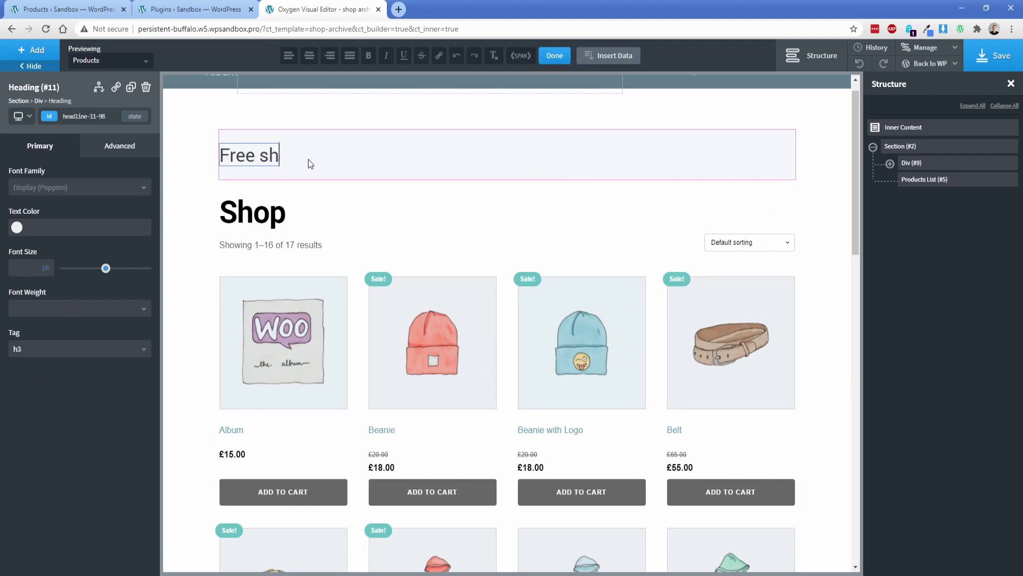
text(ipping with orders)
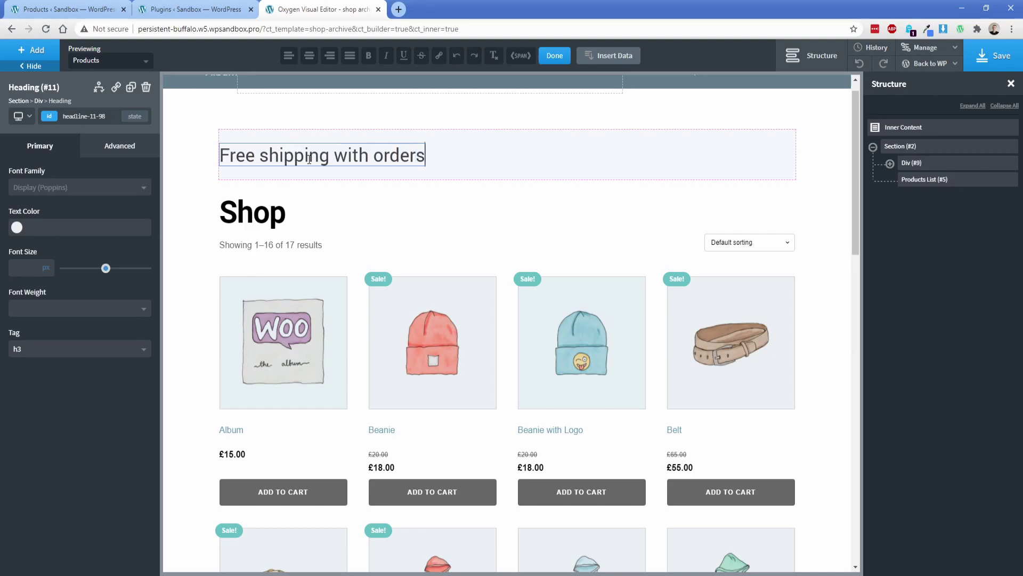
text( over $50!)
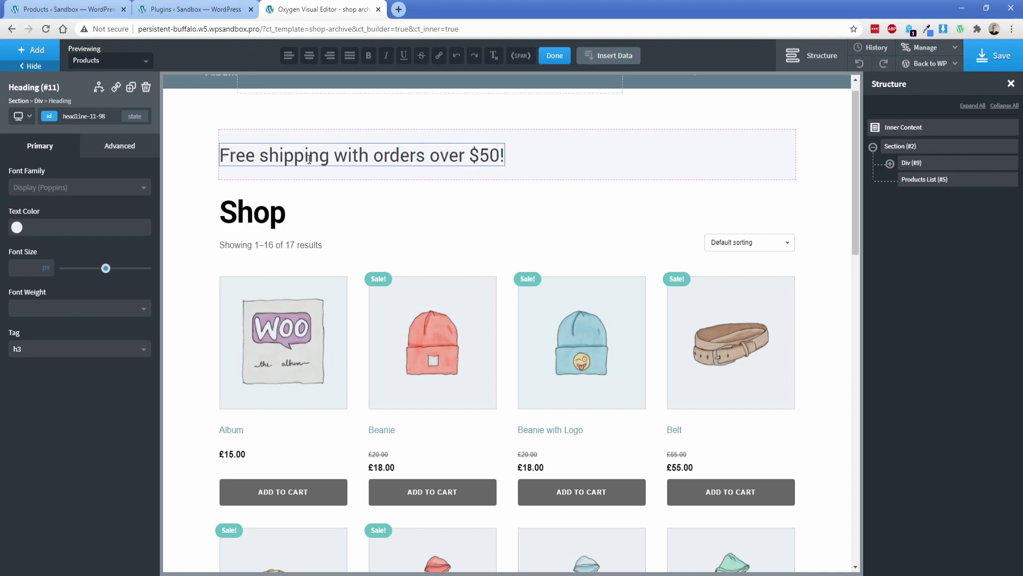
click(103, 96)
Give the free-shipping heading a Has Cart Total (GBP) < 50 display condition
click(99, 88)
click(127, 126)
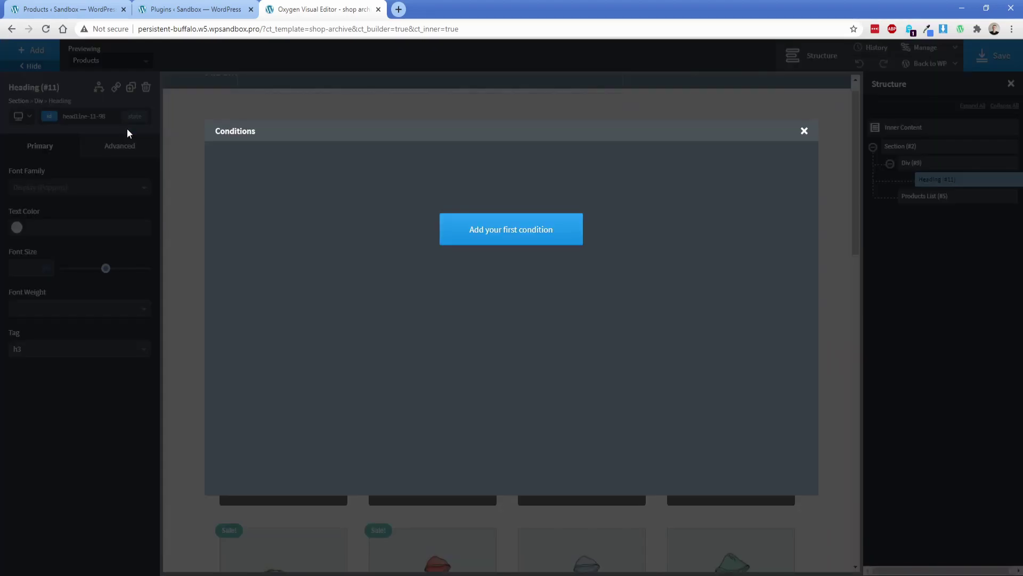
click(476, 235)
click(323, 166)
drag(329, 205, 328, 335)
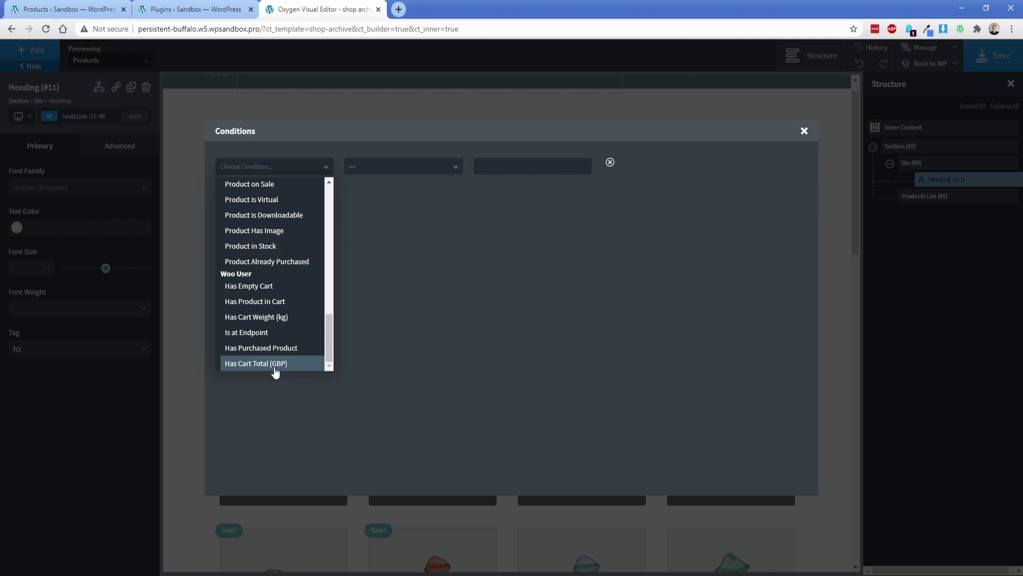
click(275, 364)
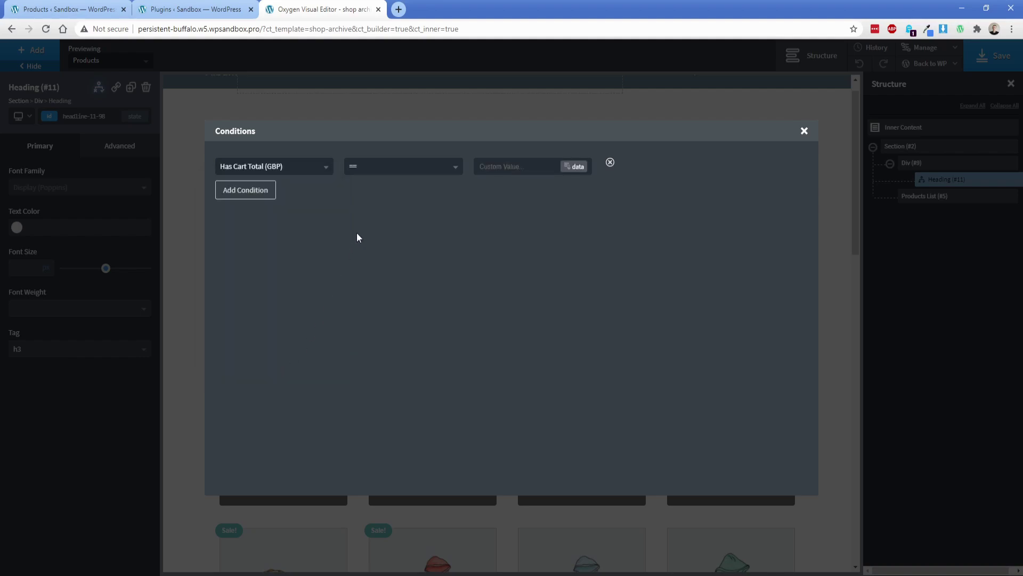
click(382, 176)
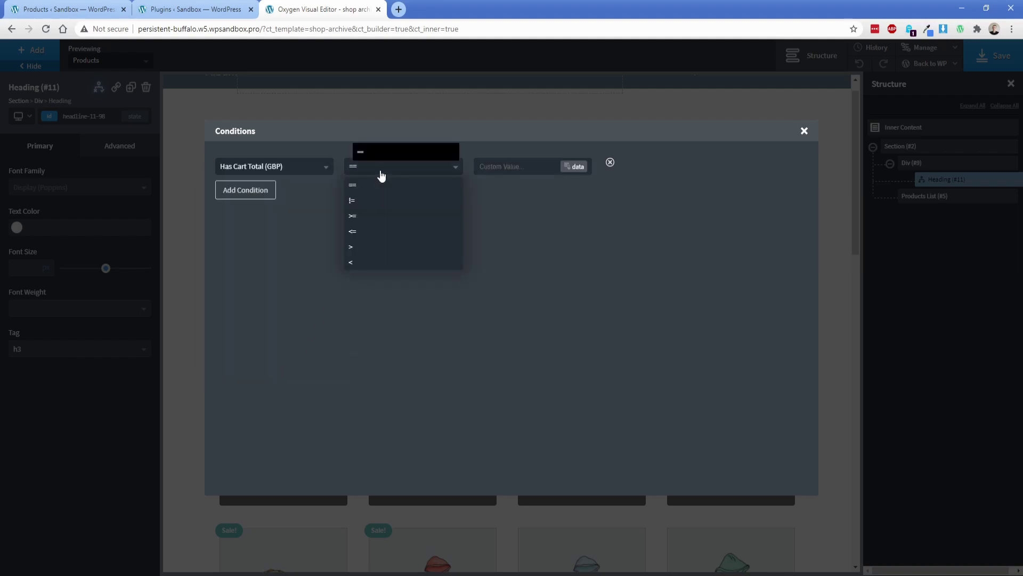
click(362, 262)
click(499, 168)
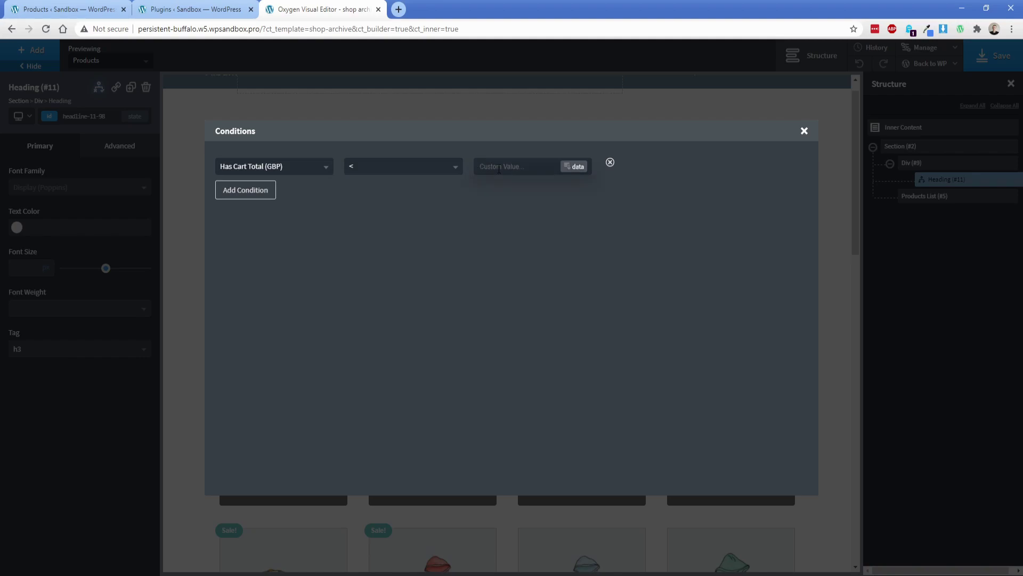
text(50)
click(804, 131)
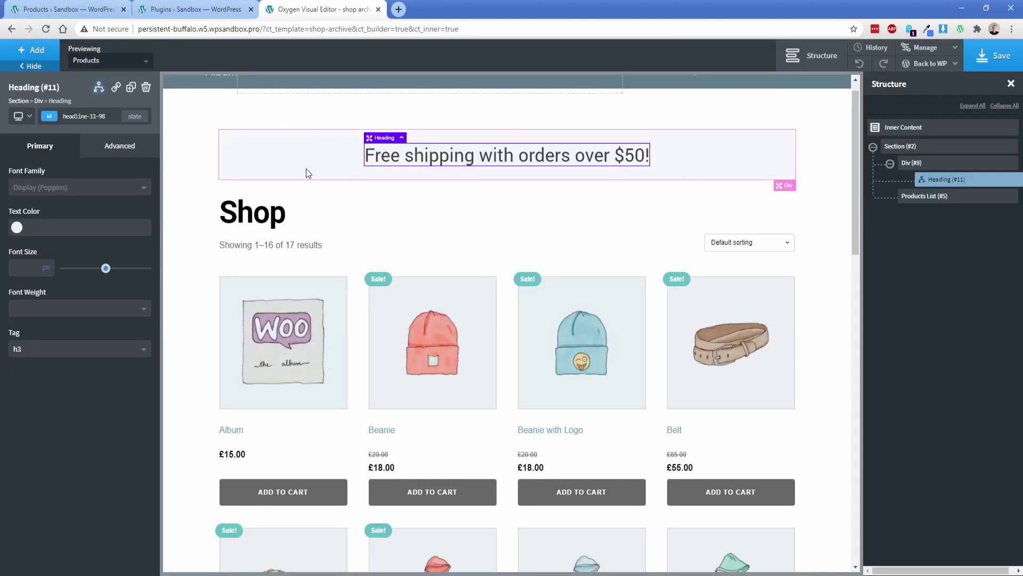
Duplicate the heading and change its text to 'You have qualified for free shipping!'
click(130, 87)
double_click(482, 208)
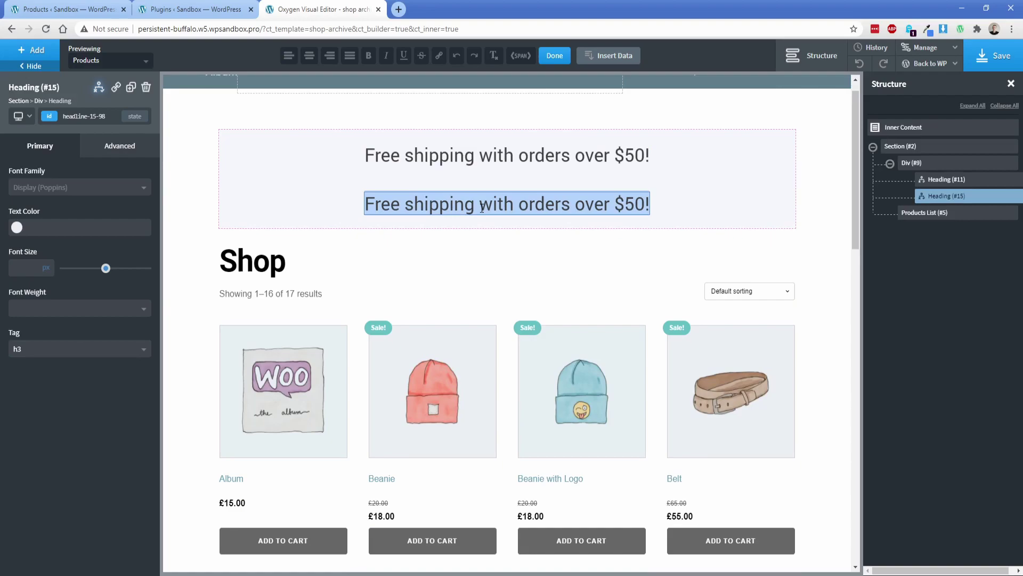
text(You have qualified)
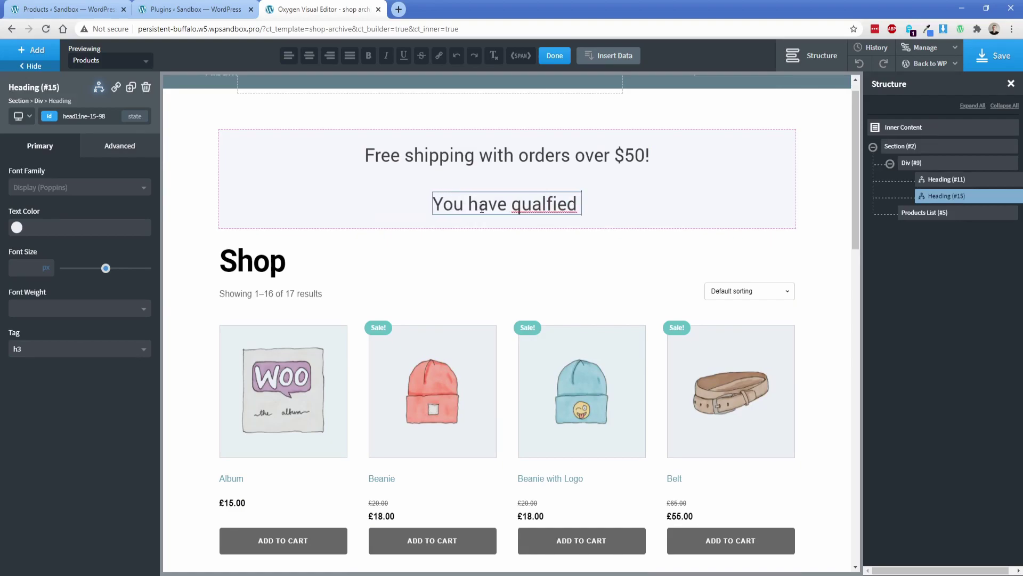
text( for free shippin)
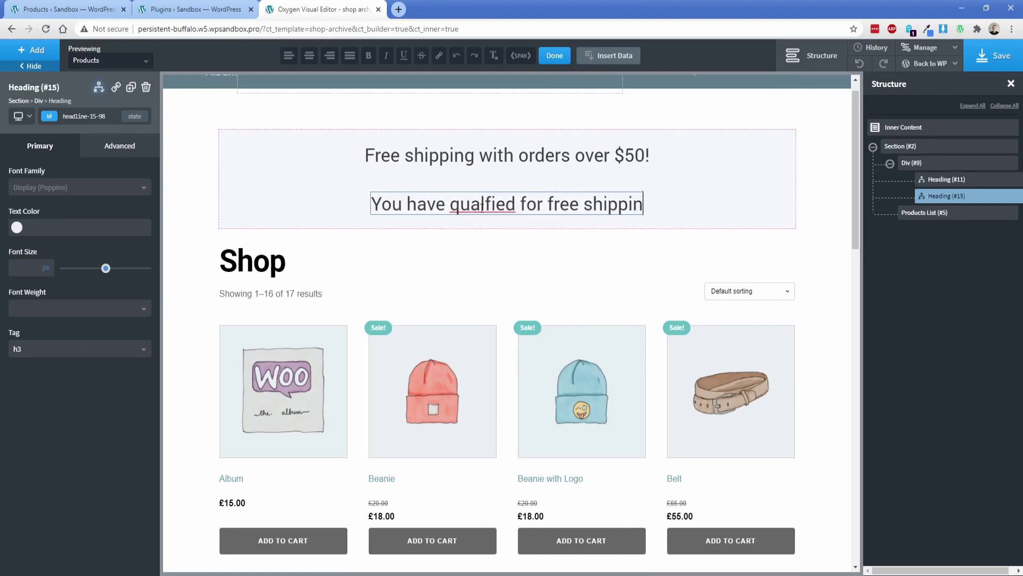
text(g!)
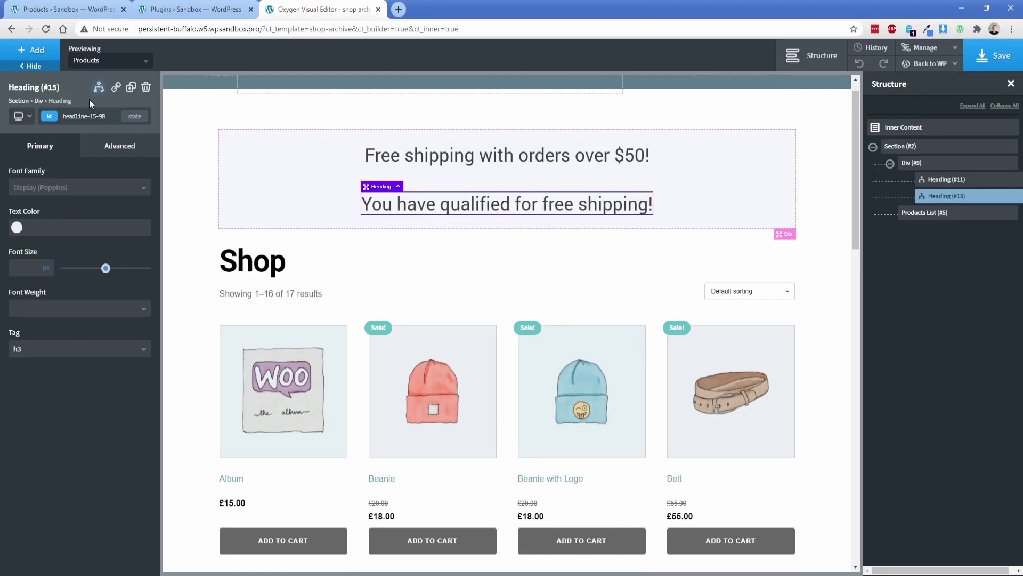
Change the copy's cart-total condition operator to >= and save the template
click(98, 87)
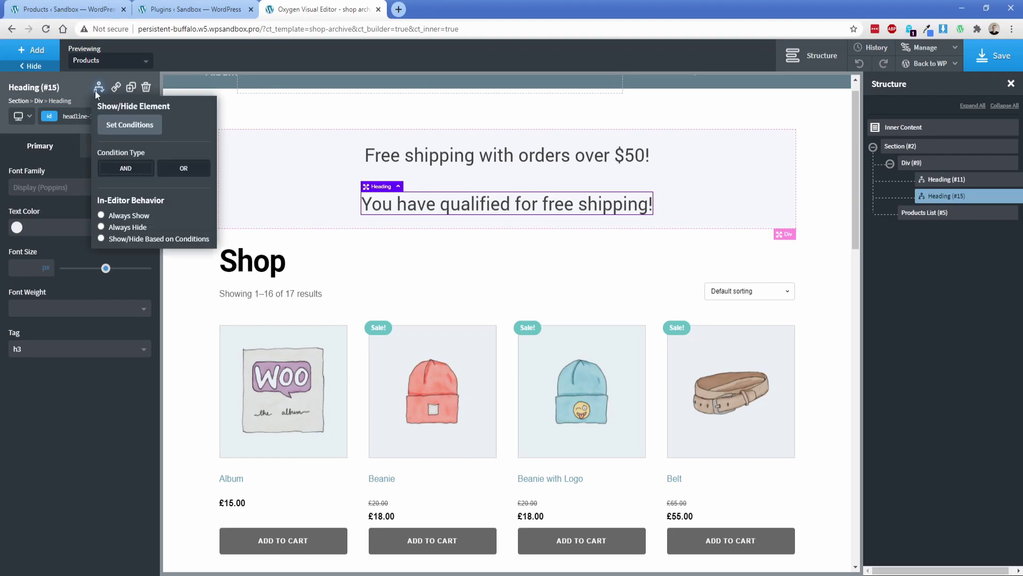
click(125, 132)
click(379, 167)
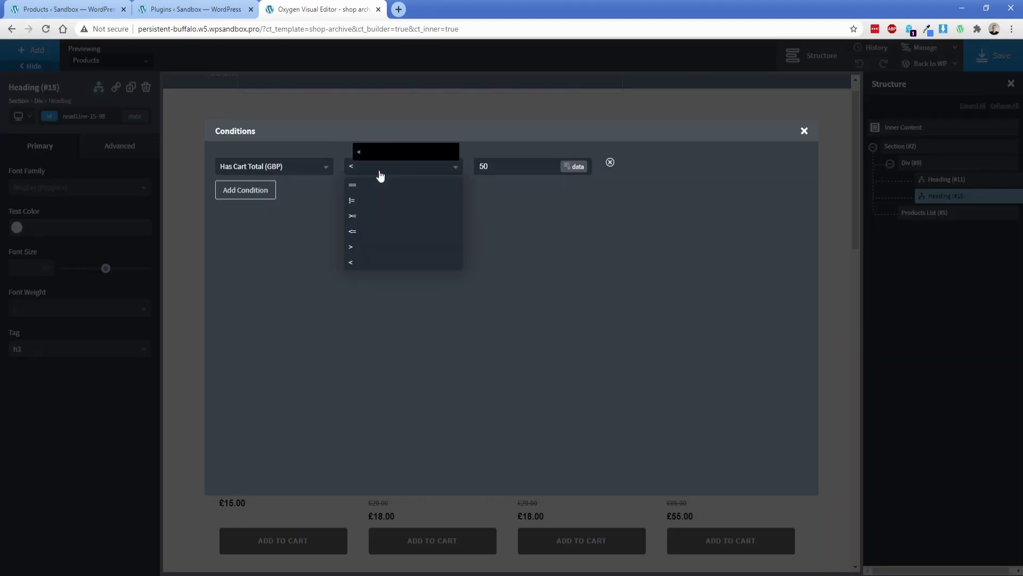
click(376, 216)
click(805, 131)
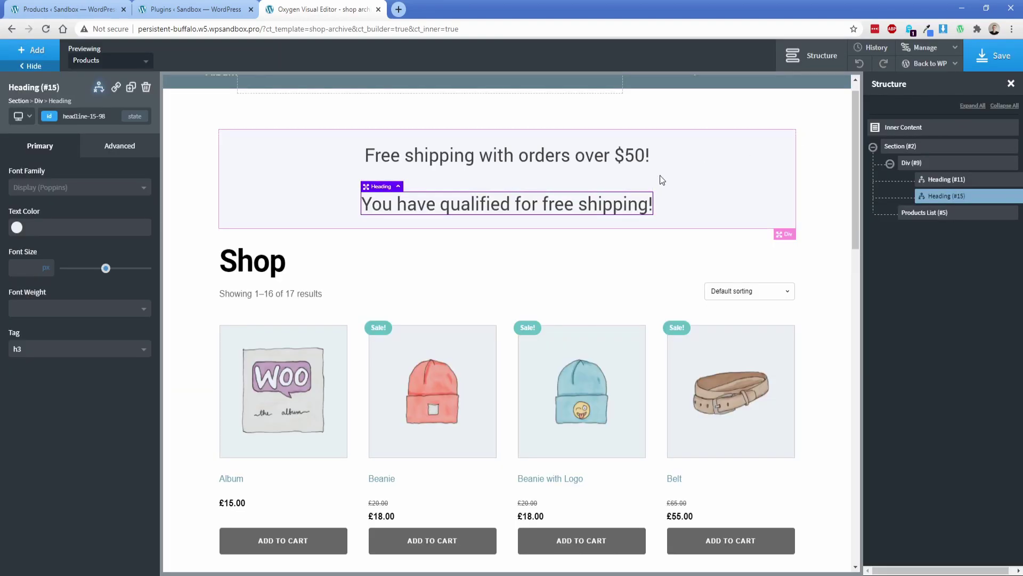
click(988, 53)
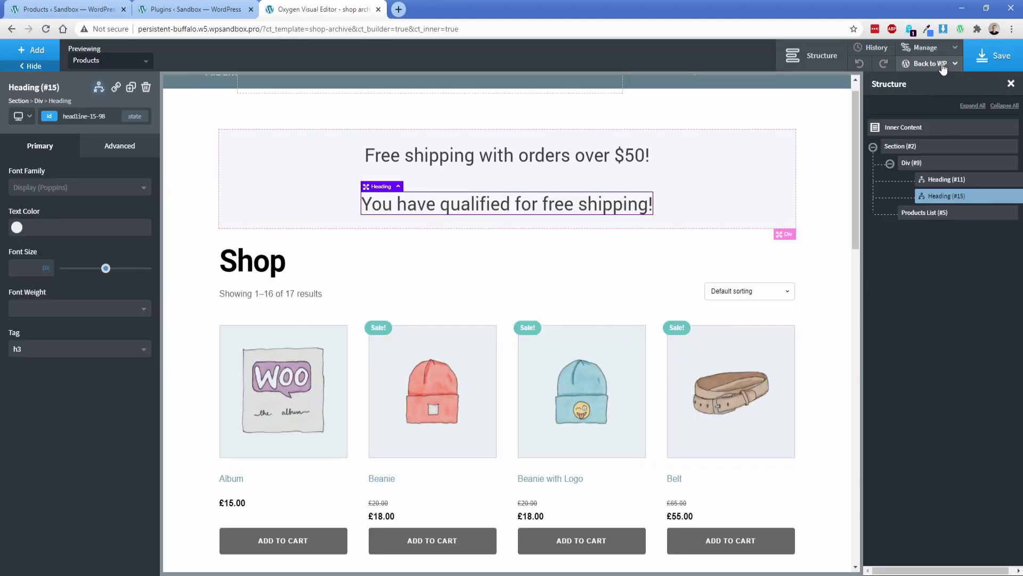
View the live shop page and check the free-shipping banner message
click(928, 80)
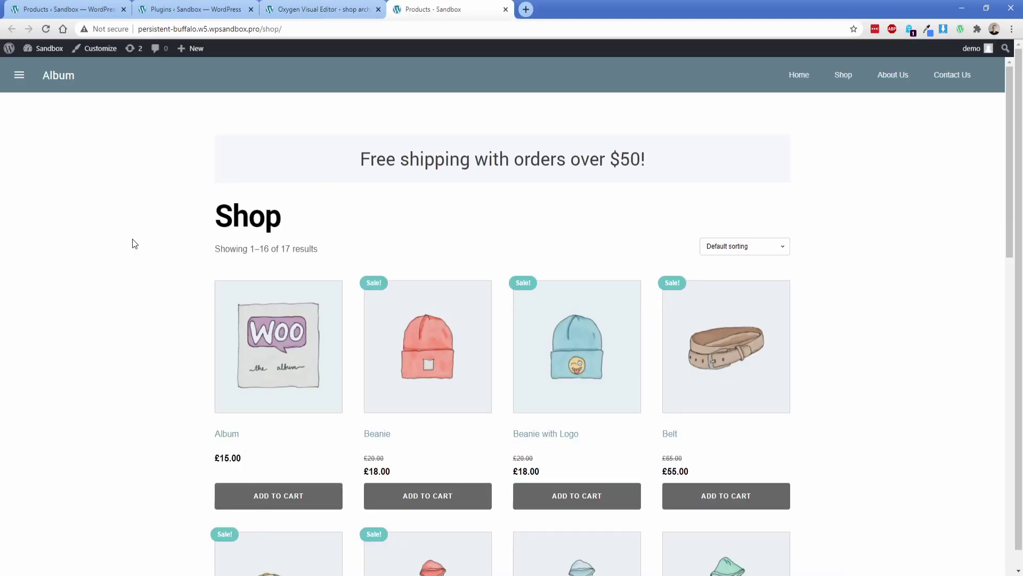
triple_click(401, 160)
click(319, 167)
Add the Belt to the cart and reload to see the qualified-for-free-shipping banner
click(676, 495)
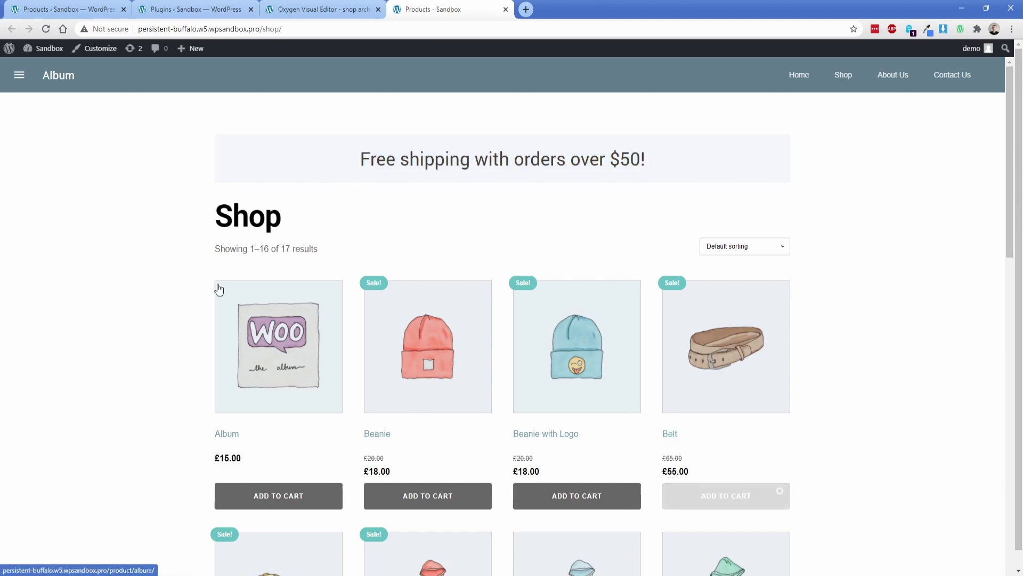
click(45, 30)
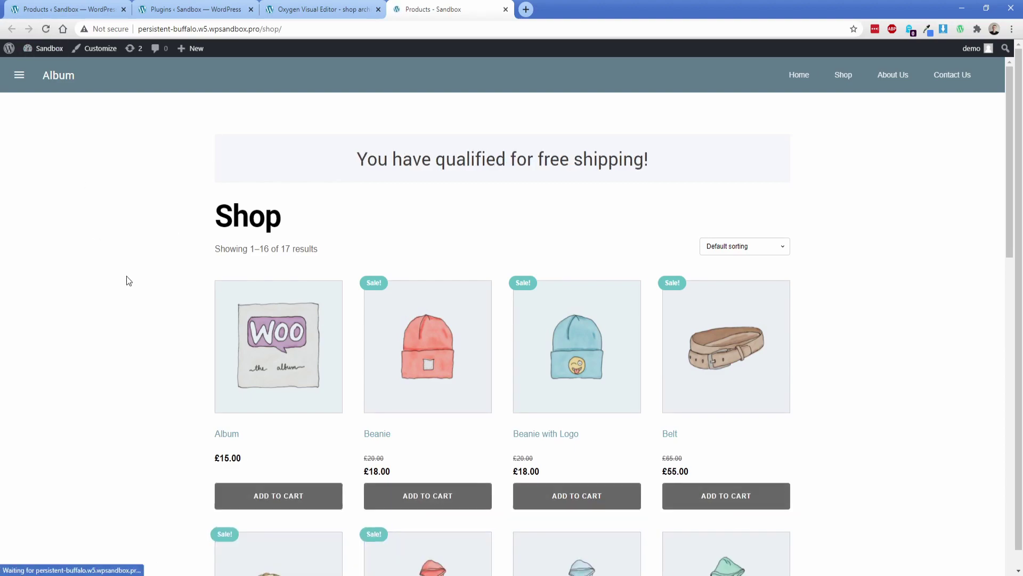
triple_click(436, 163)
click(322, 167)
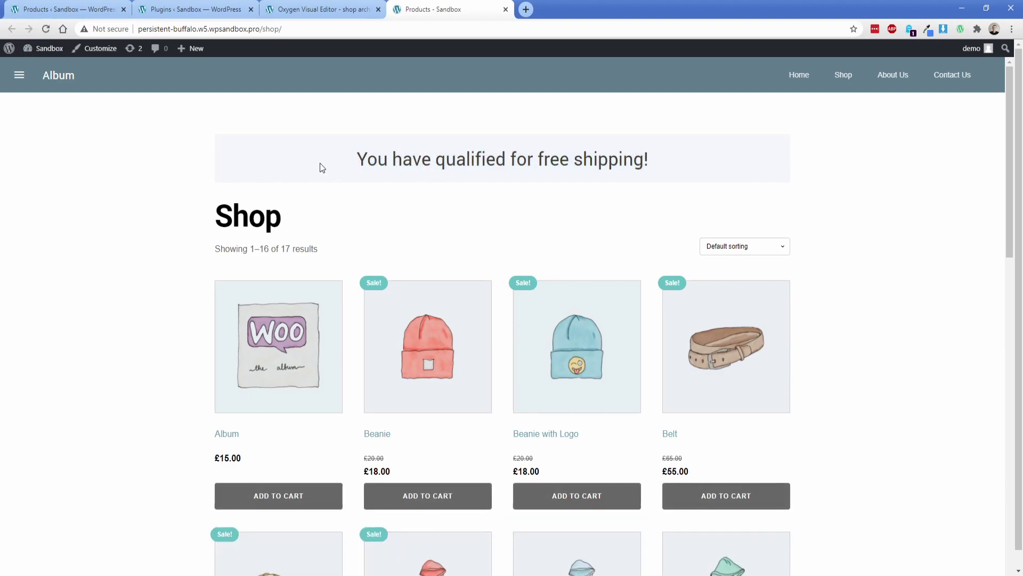